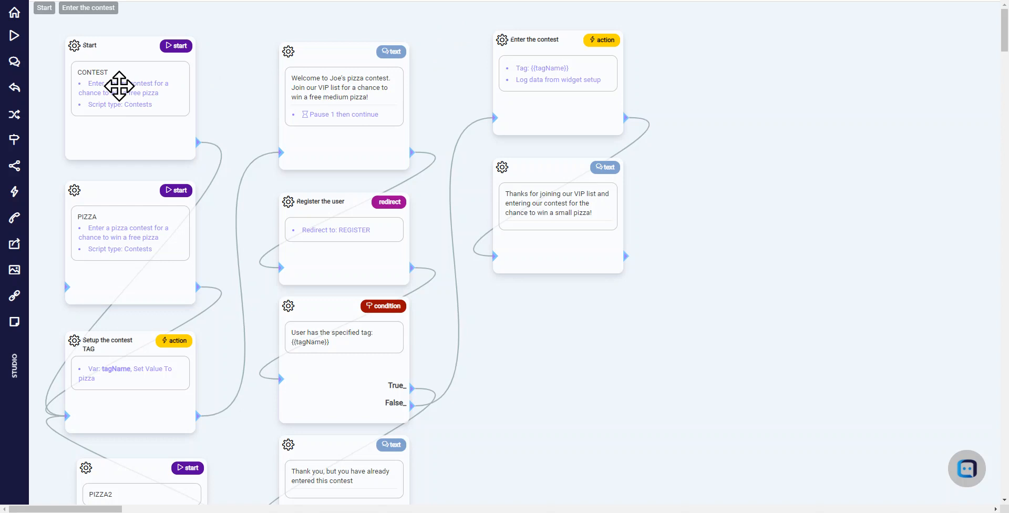
- Open the CONTEST start widget, check its keyword, and save the widget
click(119, 85)
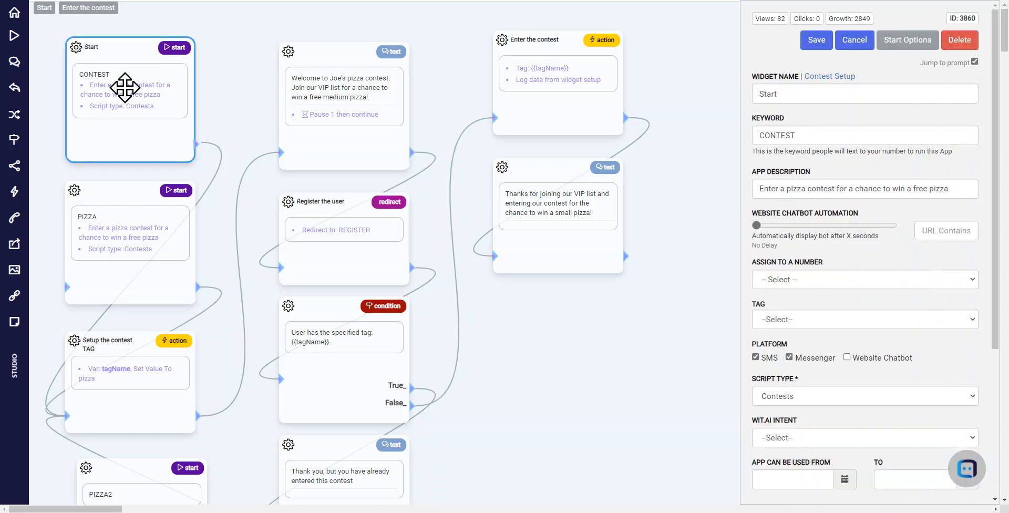
double_click(820, 135)
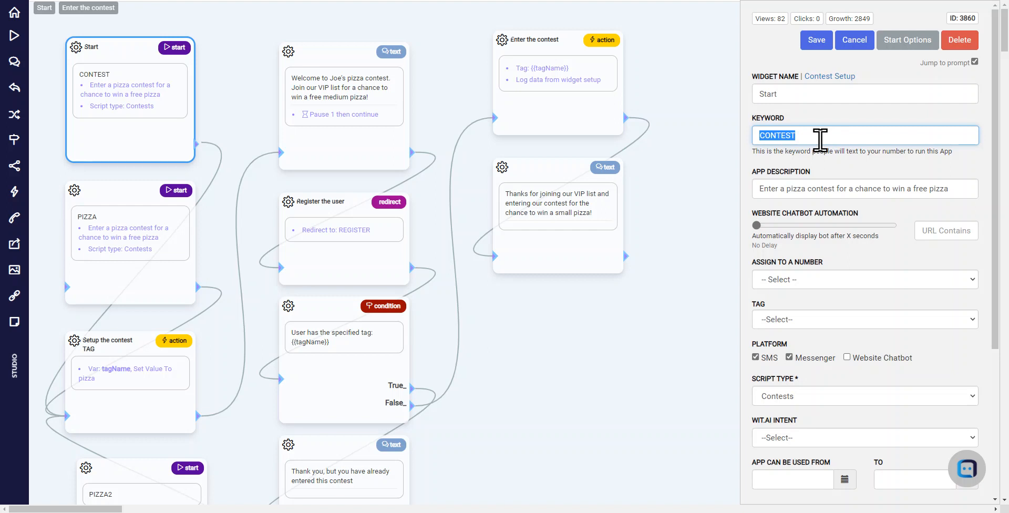
click(817, 39)
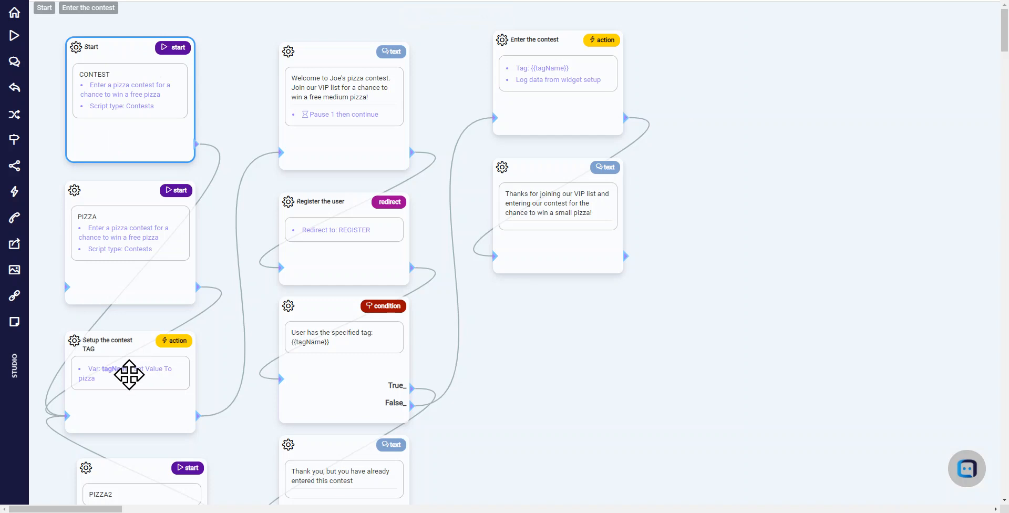
- Open the variable setup of the "Setup the contest TAG" action widget and find the tagName variable
scroll(254, 223, down, 3)
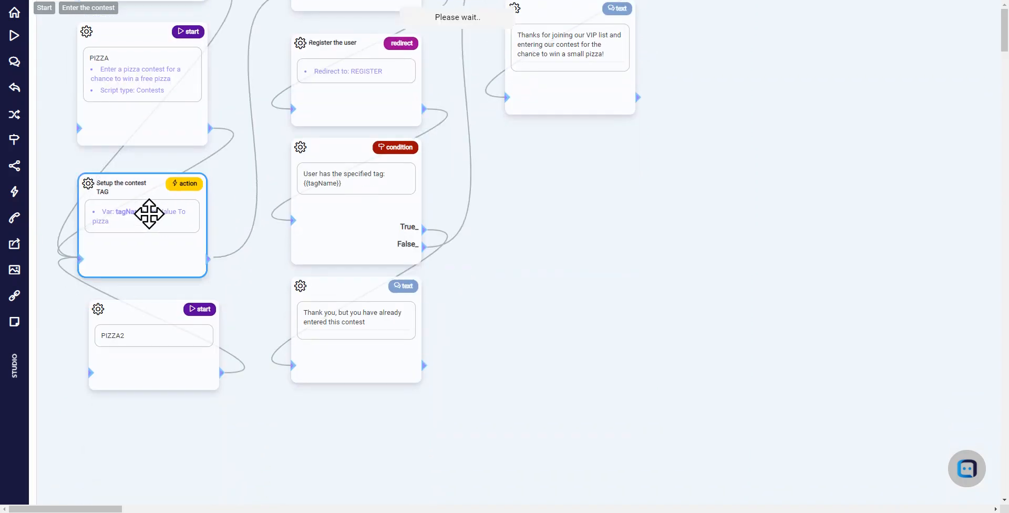
click(150, 217)
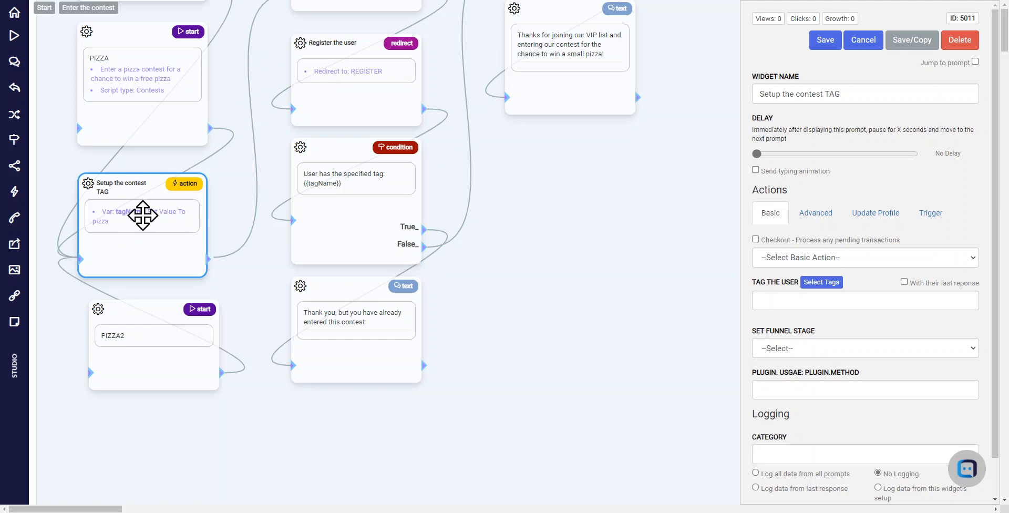
click(818, 211)
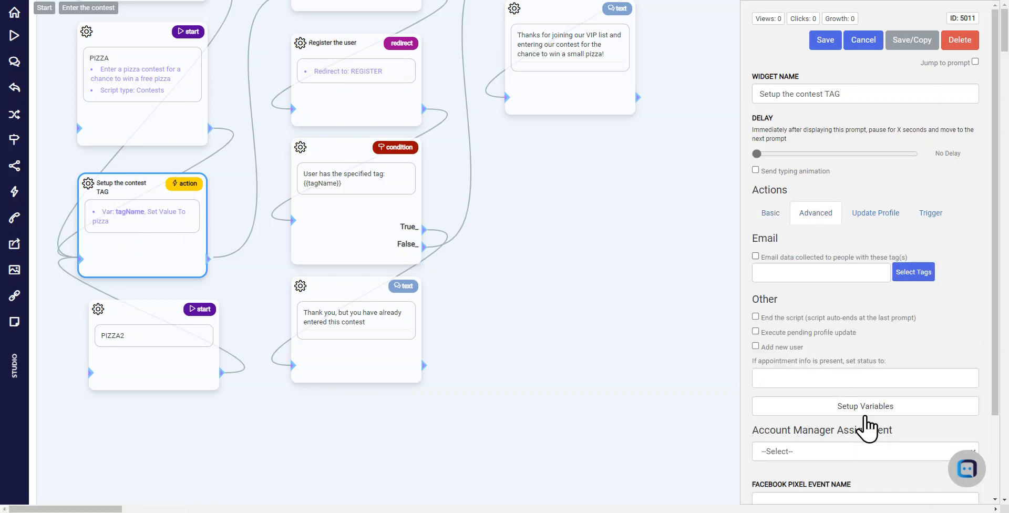
click(850, 402)
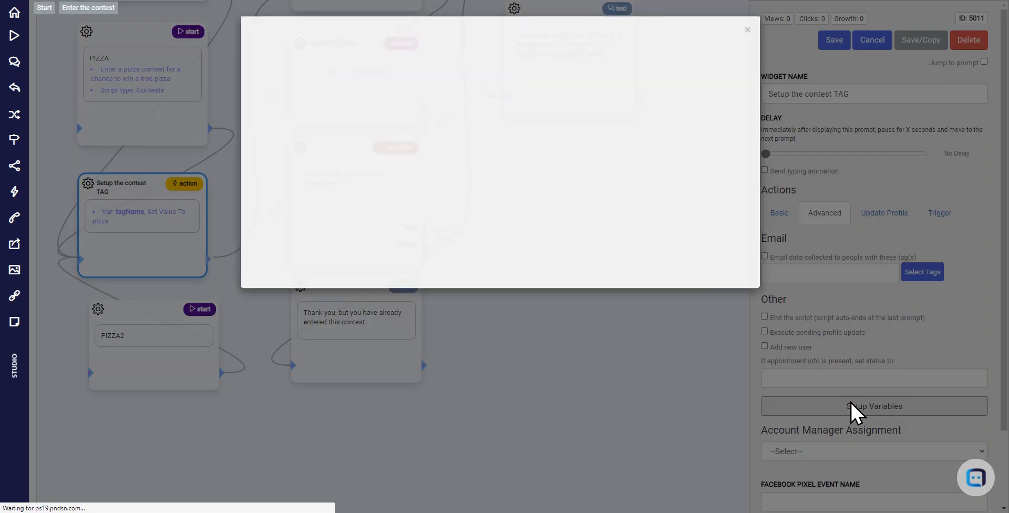
drag(752, 74, 752, 232)
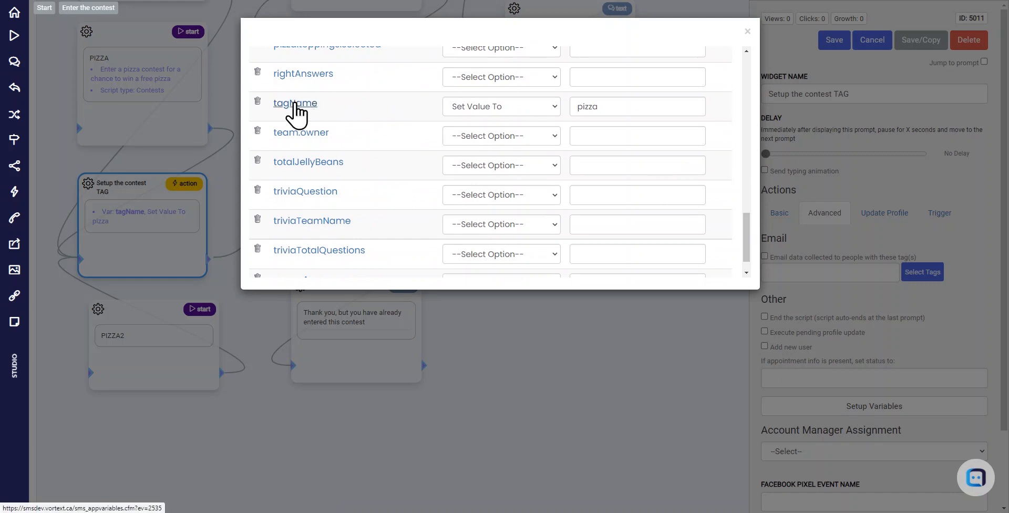
- Check tagName's assignment option and value, close the variable list, and leave the action widget without saving
click(539, 106)
click(538, 106)
click(647, 101)
drag(647, 101, 569, 103)
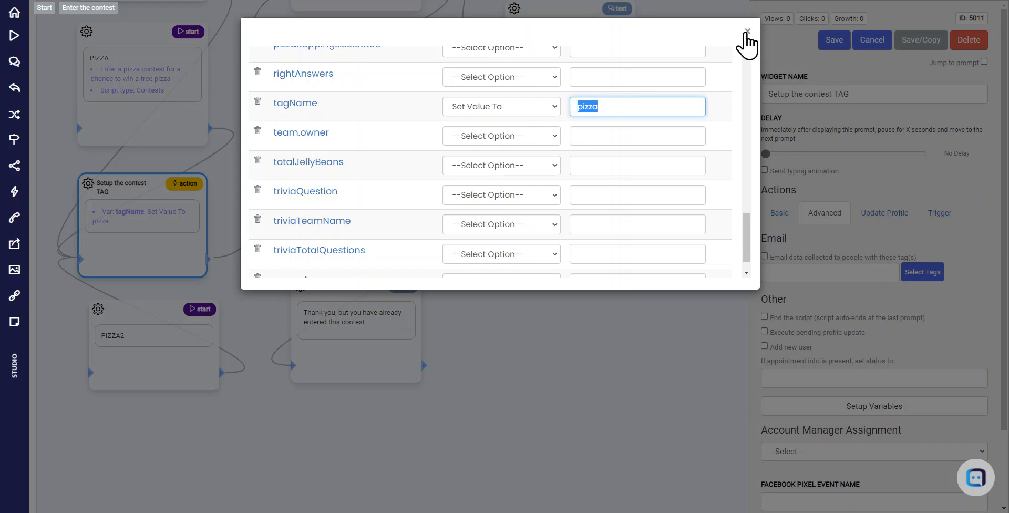
click(747, 31)
click(870, 41)
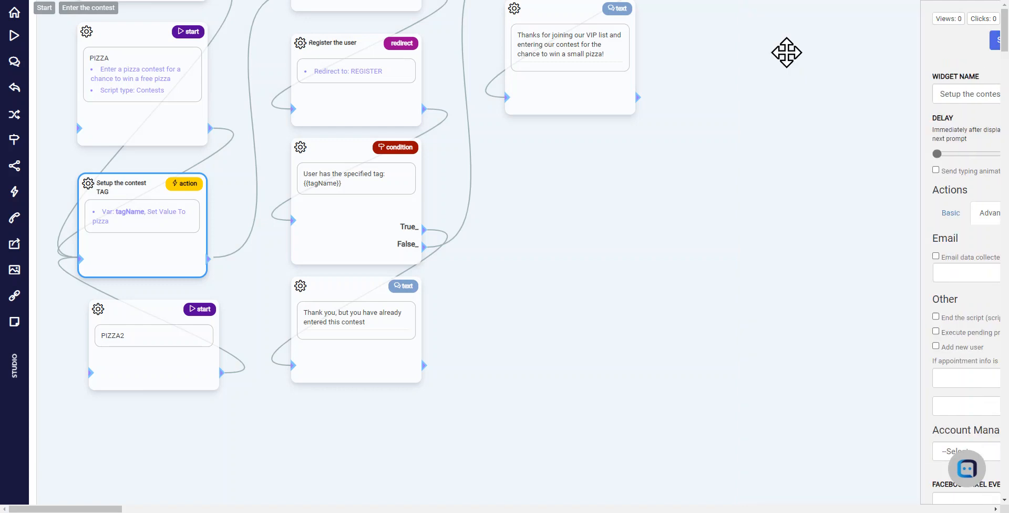
drag(140, 197, 140, 198)
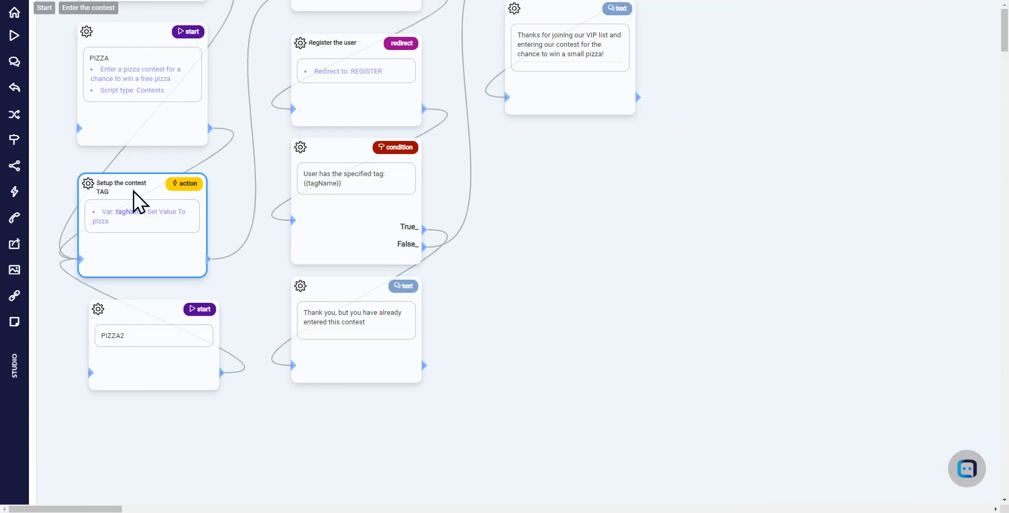
- Review the message and delay of the welcome text widget for Joe's pizza contest, and close it without saving
drag(444, 102, 419, 261)
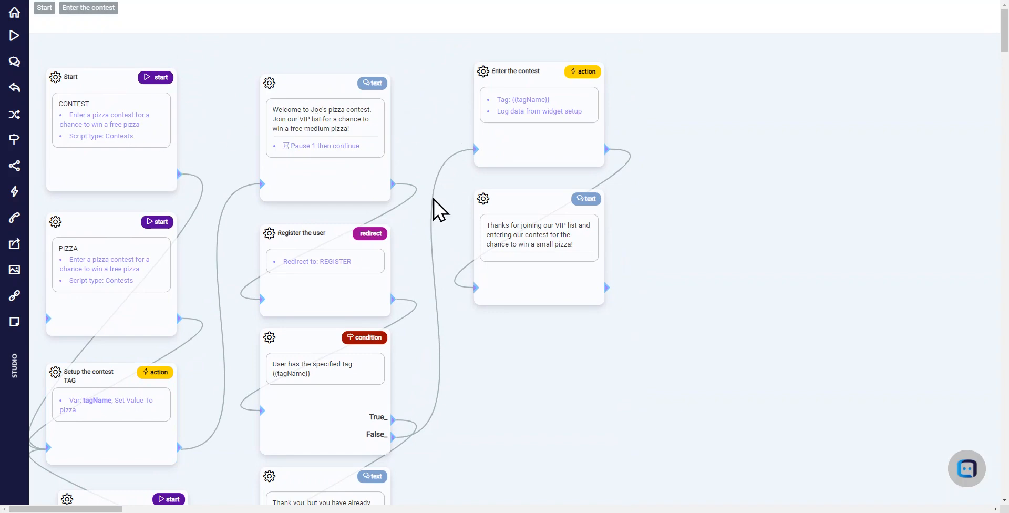
drag(421, 146, 416, 101)
click(358, 87)
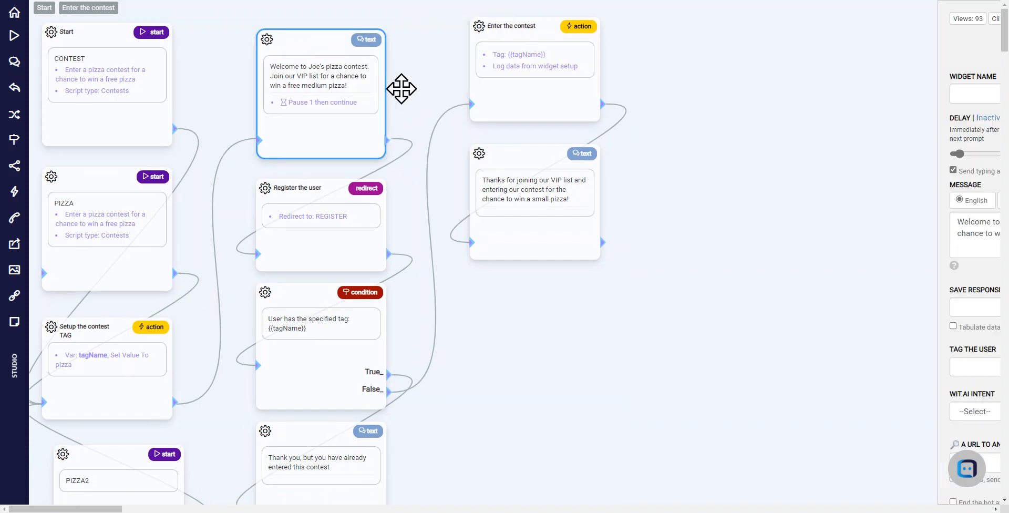
drag(940, 238, 755, 213)
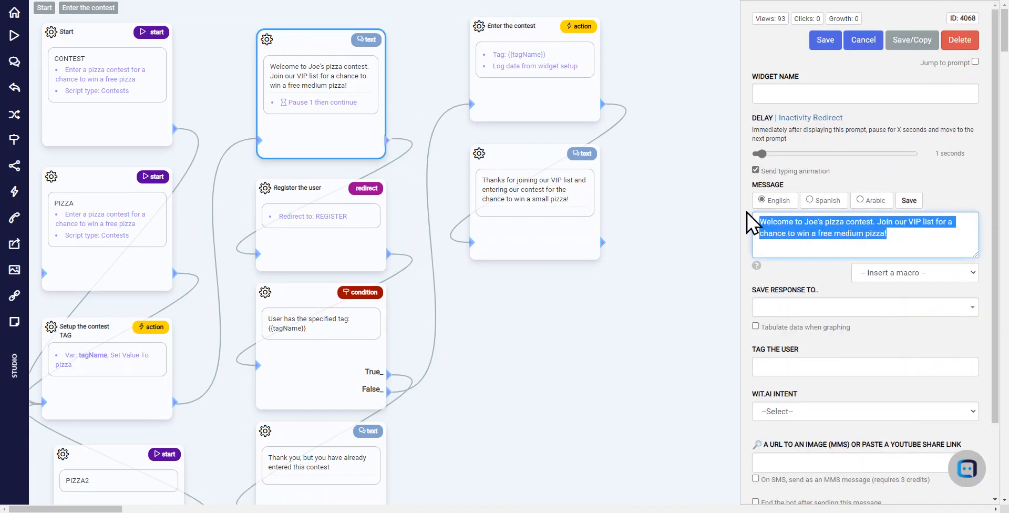
click(902, 174)
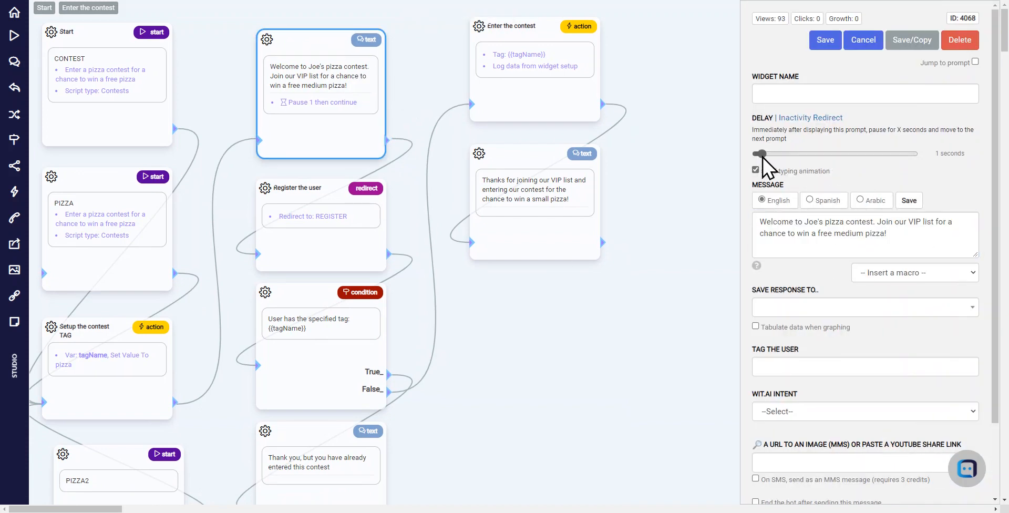
mouse_move(762, 156)
mouse_down()
mouse_move(777, 157)
mouse_move(763, 158)
mouse_up()
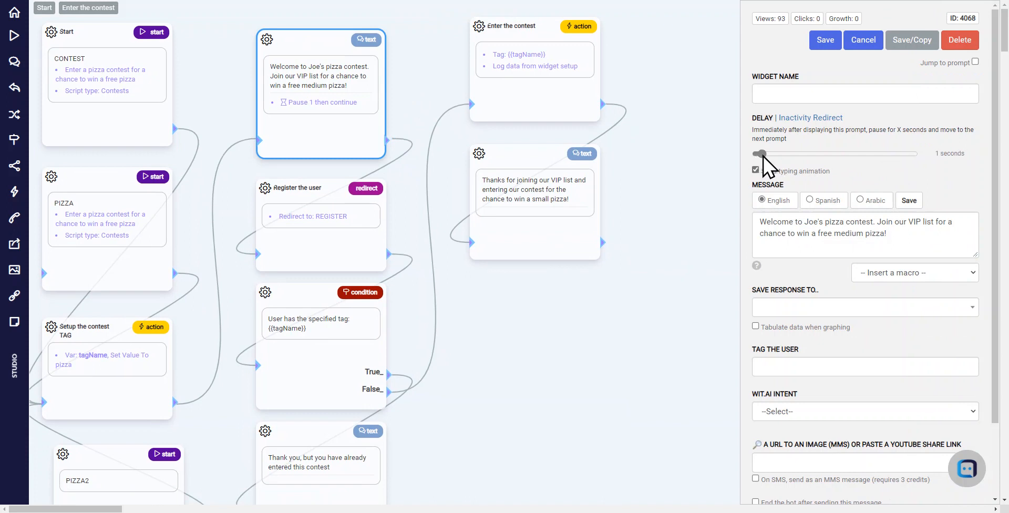
click(868, 46)
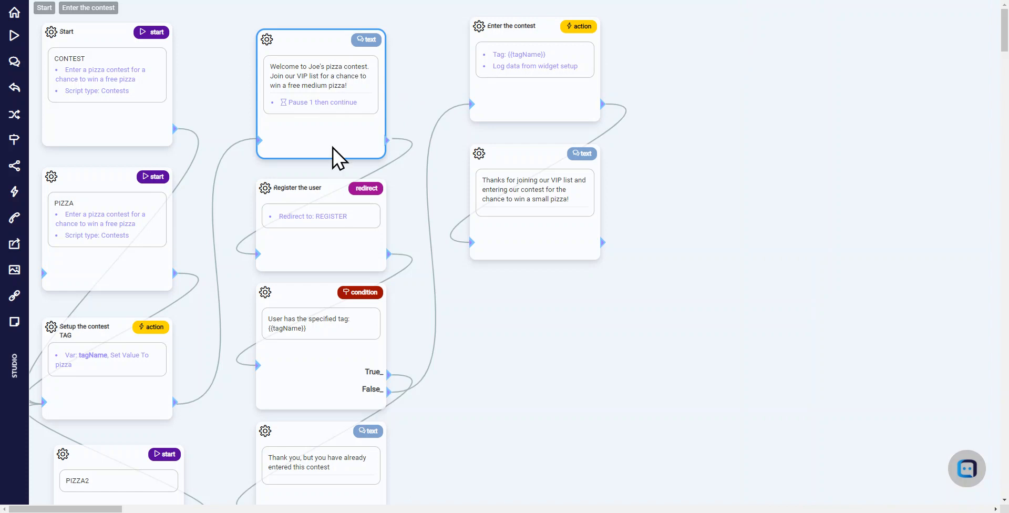
- Open the condition widget beneath "Register the user" and locate its selected system condition
drag(318, 213, 318, 212)
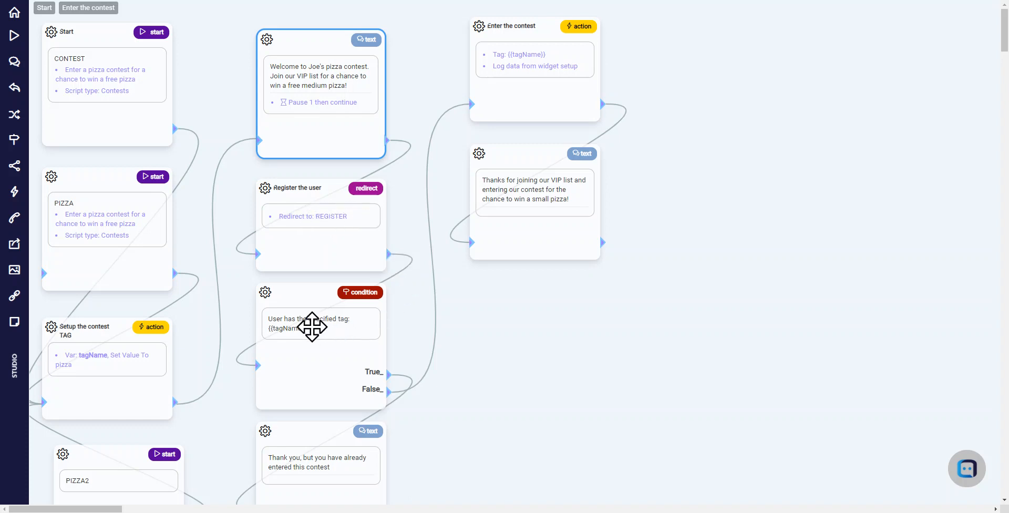
drag(491, 368, 480, 178)
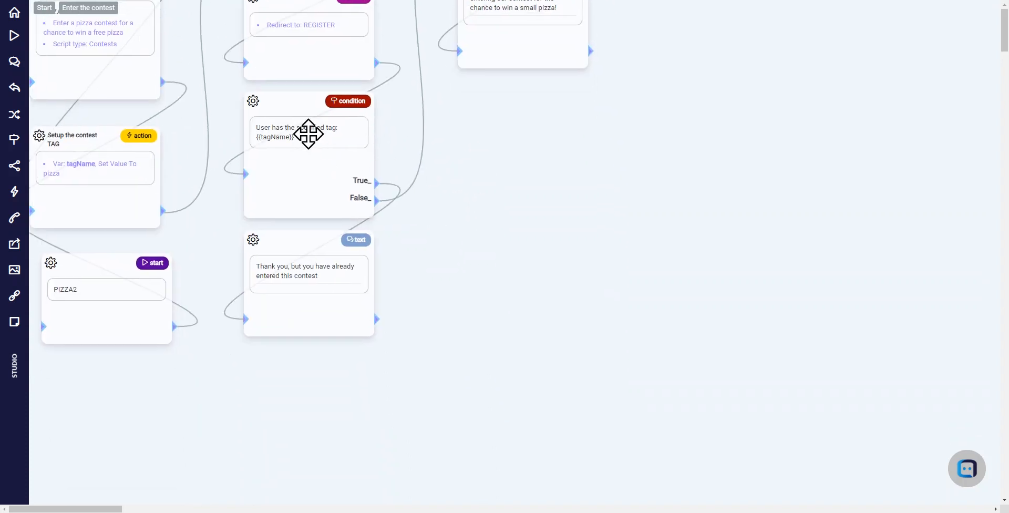
drag(445, 127, 447, 202)
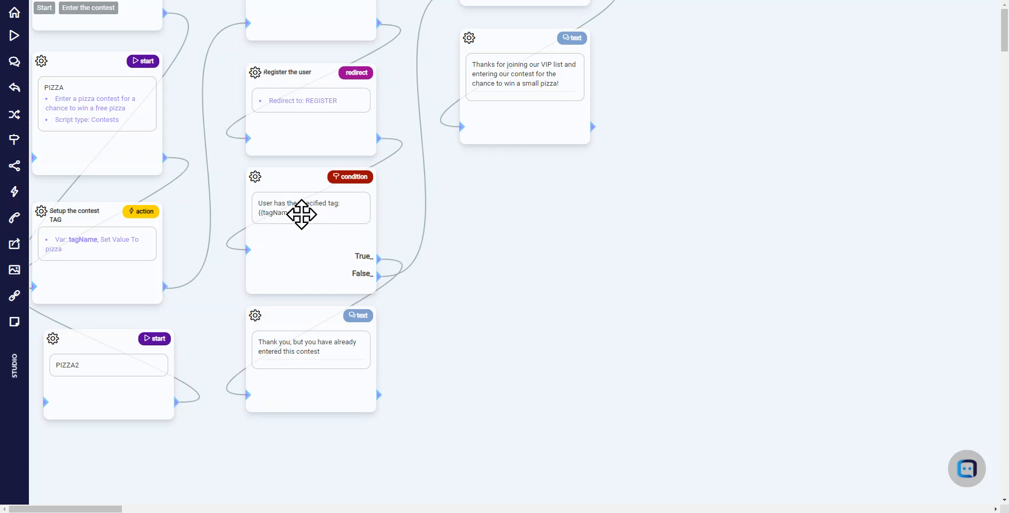
click(301, 214)
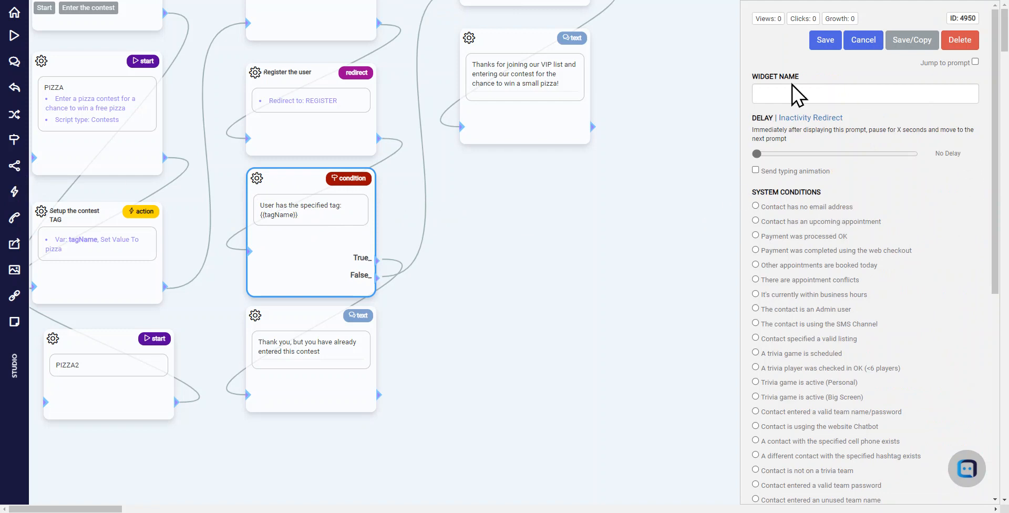
drag(992, 126, 974, 331)
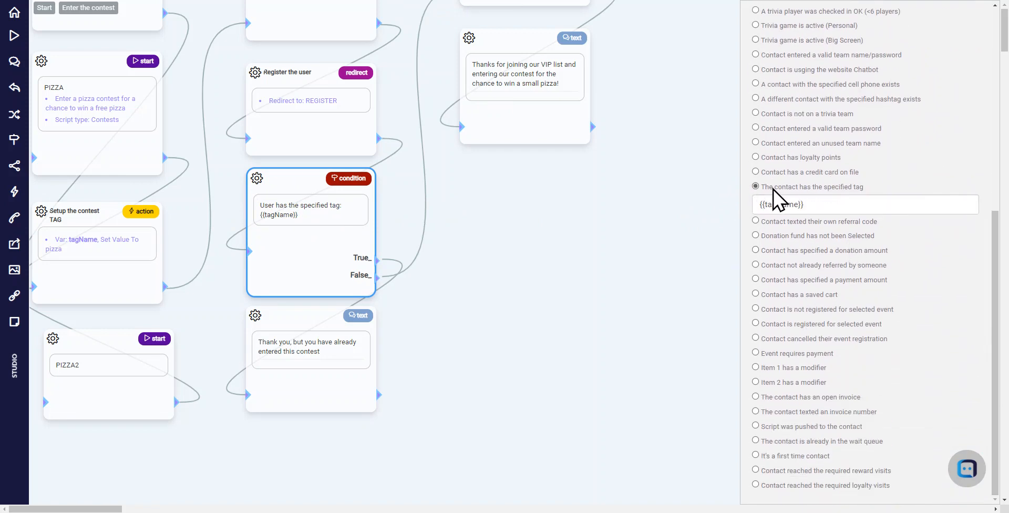
- Check the tag entered for "The contact has the specified tag" and close the condition widget without saving
drag(820, 205, 759, 208)
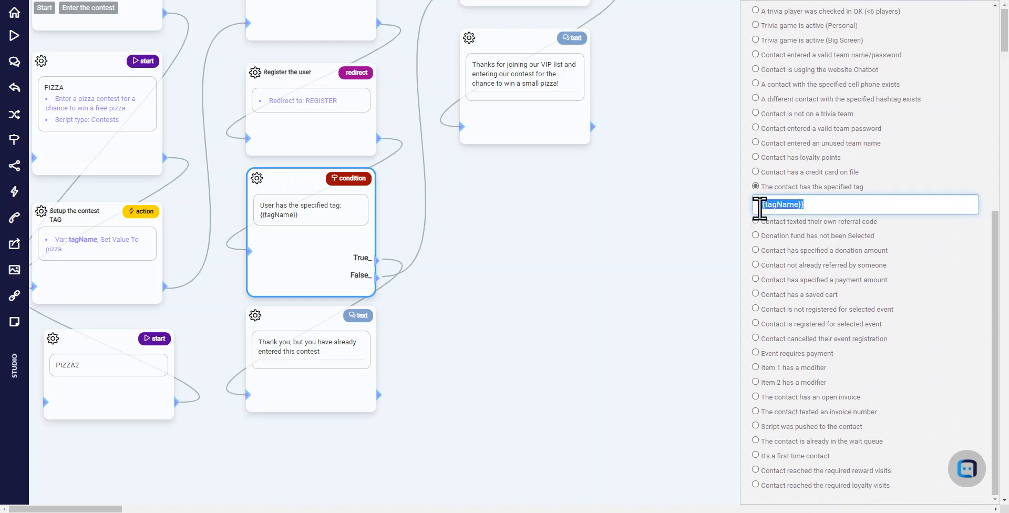
drag(848, 203, 767, 207)
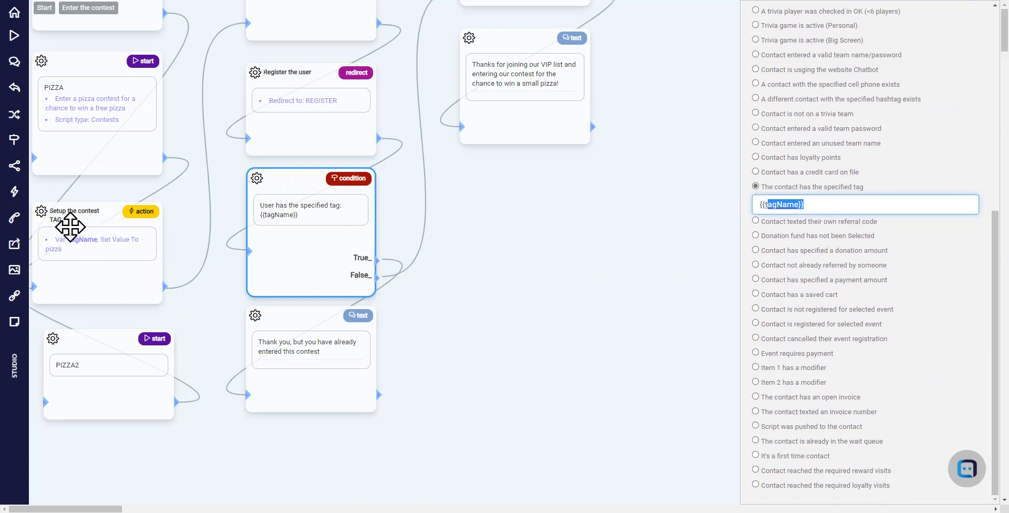
click(820, 206)
key(ctrl+a)
scroll(871, 230, up, 10)
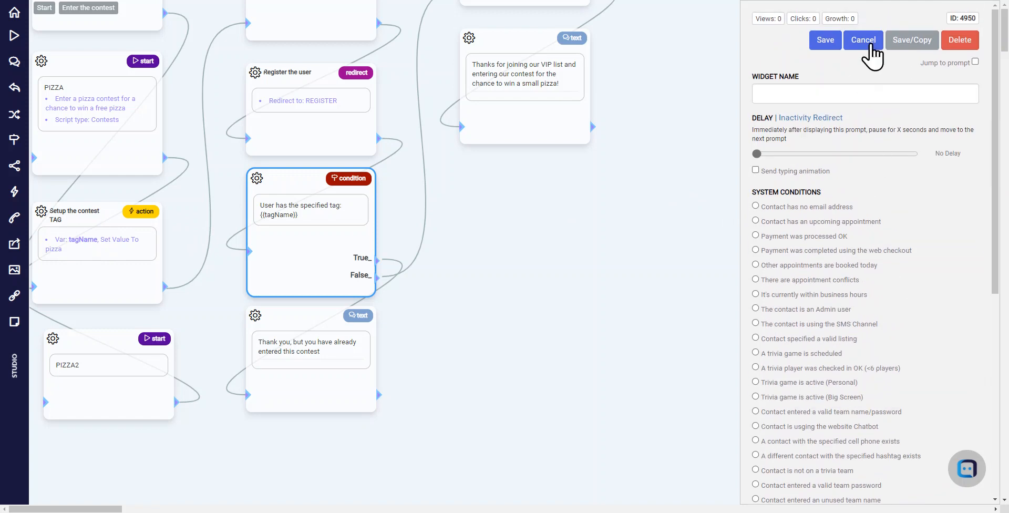
click(865, 38)
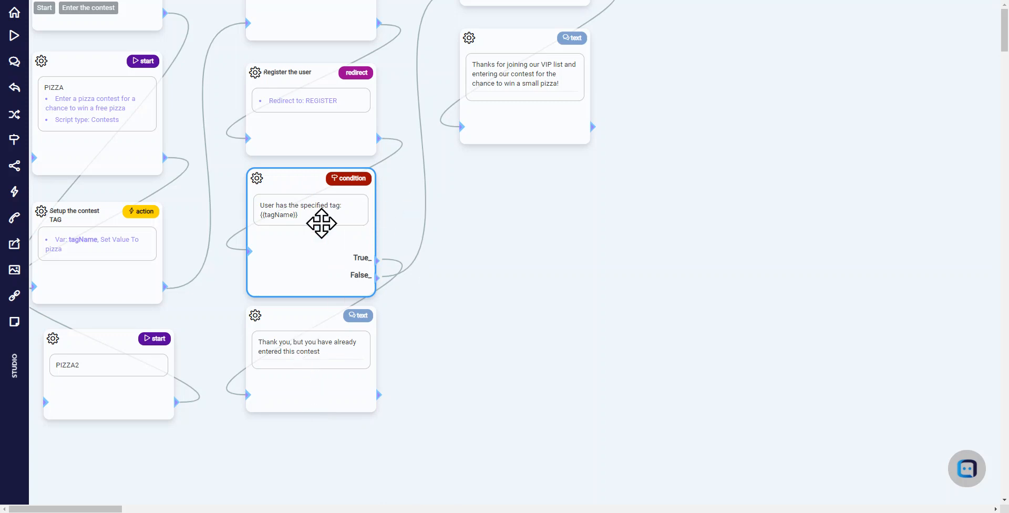
- Open the "Enter the contest" action widget, check the tag applied to the user, and cancel out of it
drag(454, 179, 345, 418)
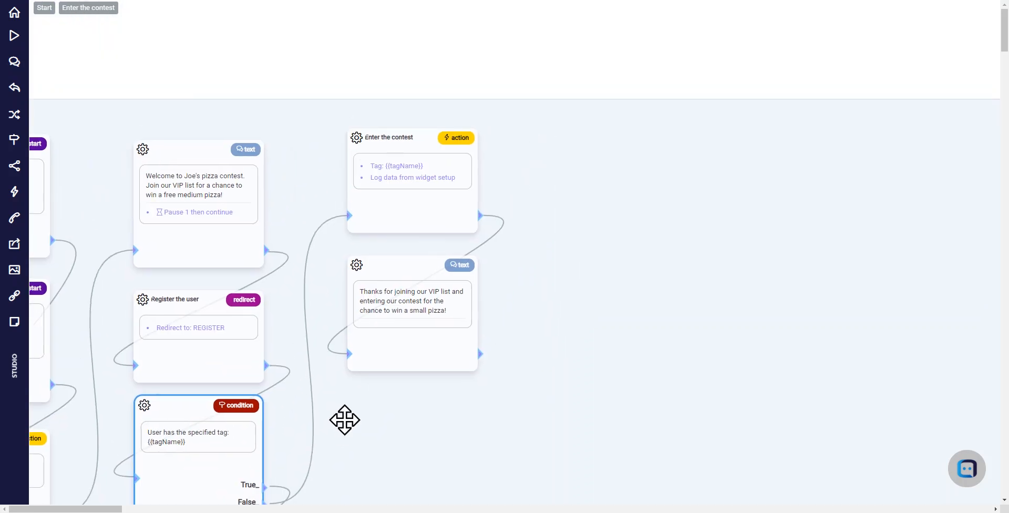
drag(544, 171, 499, 99)
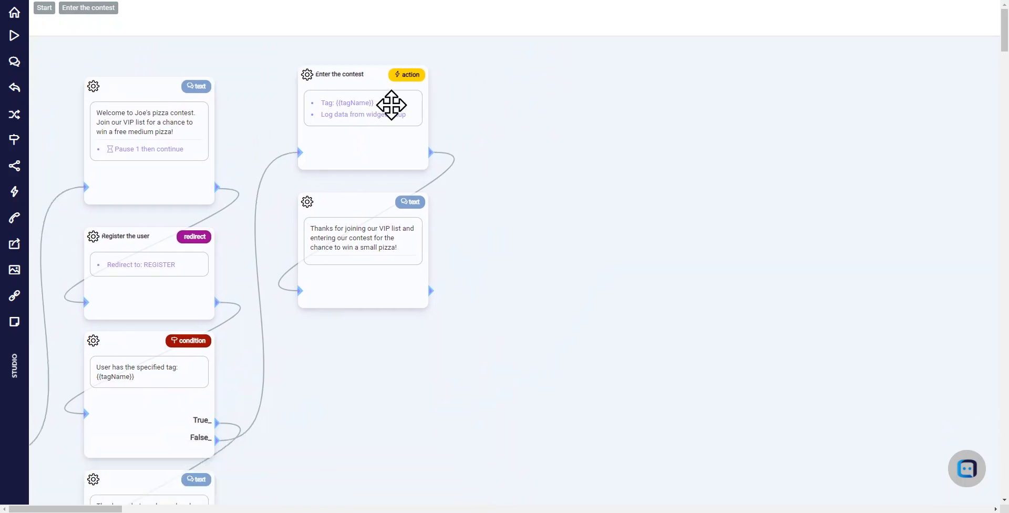
double_click(344, 109)
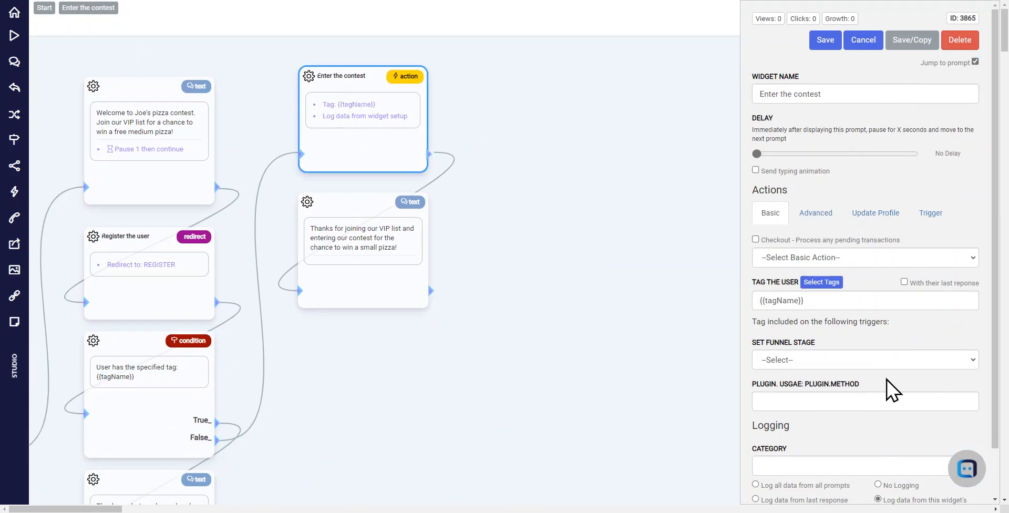
click(822, 301)
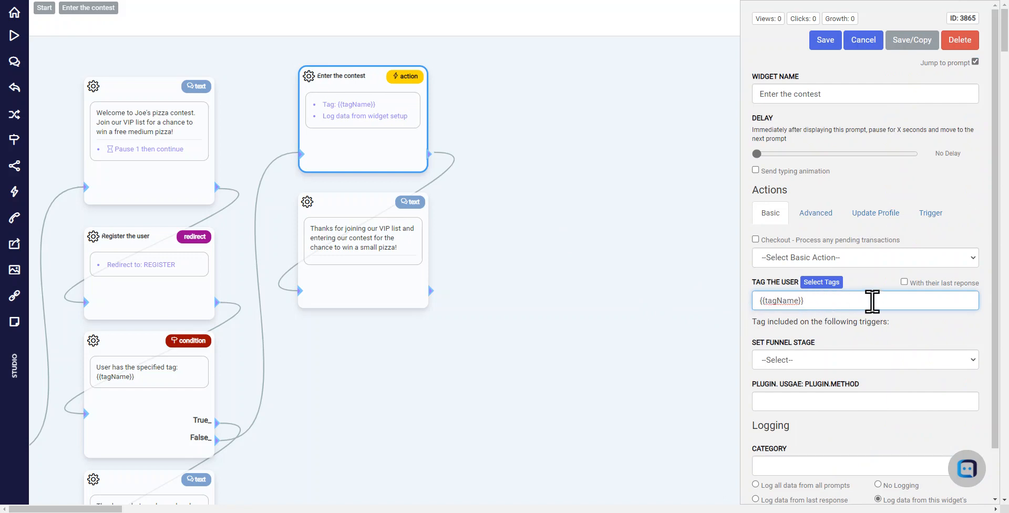
drag(799, 297, 752, 298)
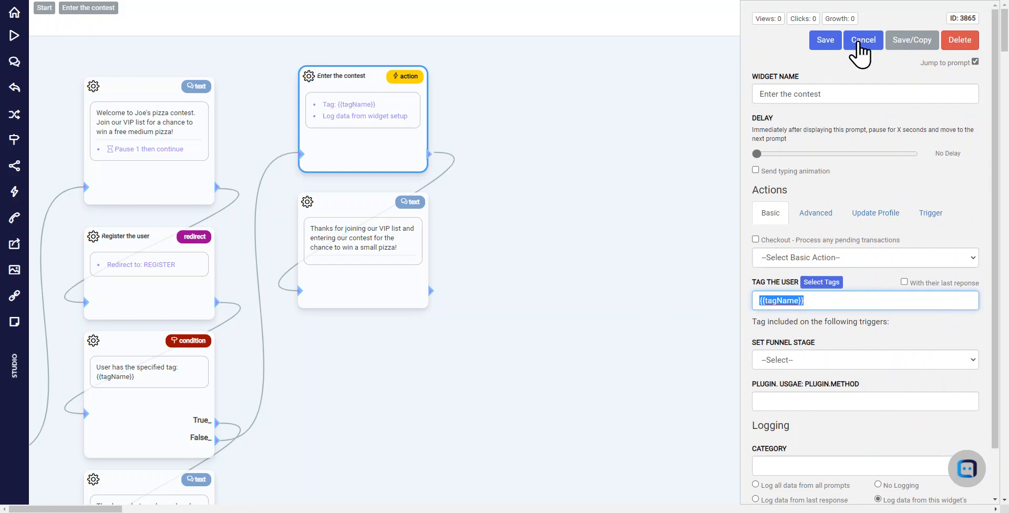
click(857, 43)
- Reopen the "Enter the contest" action widget, review its logging options, and save the widget
click(349, 117)
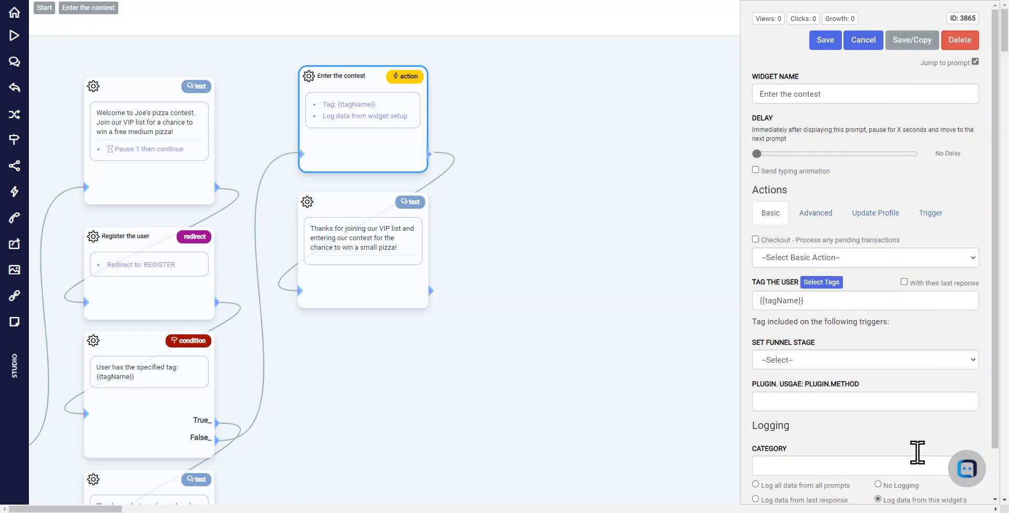
scroll(953, 356, down, 1)
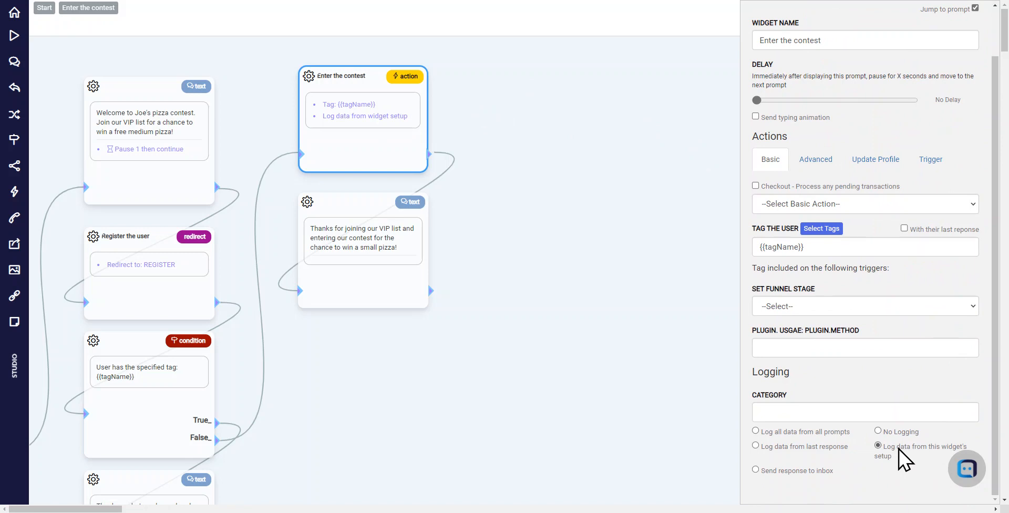
scroll(838, 405, up, 1)
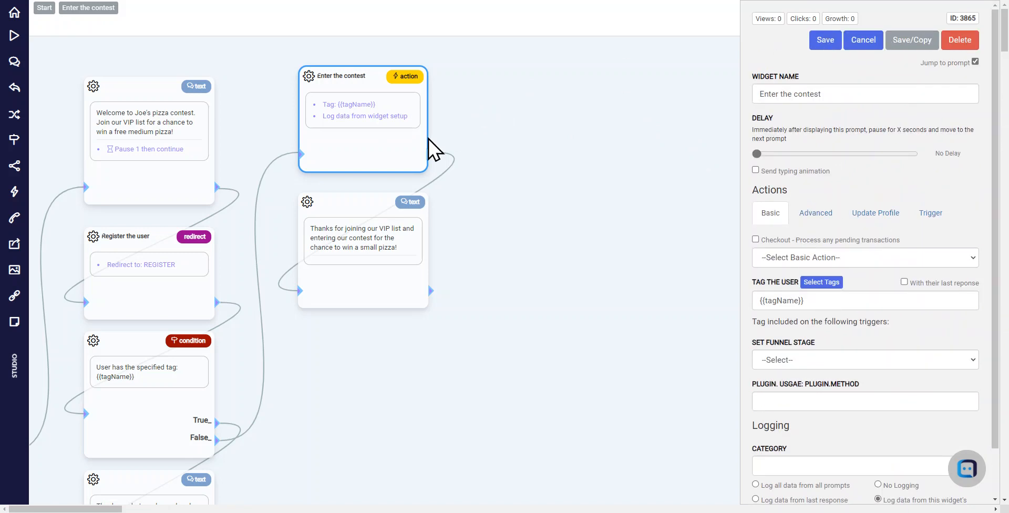
click(827, 42)
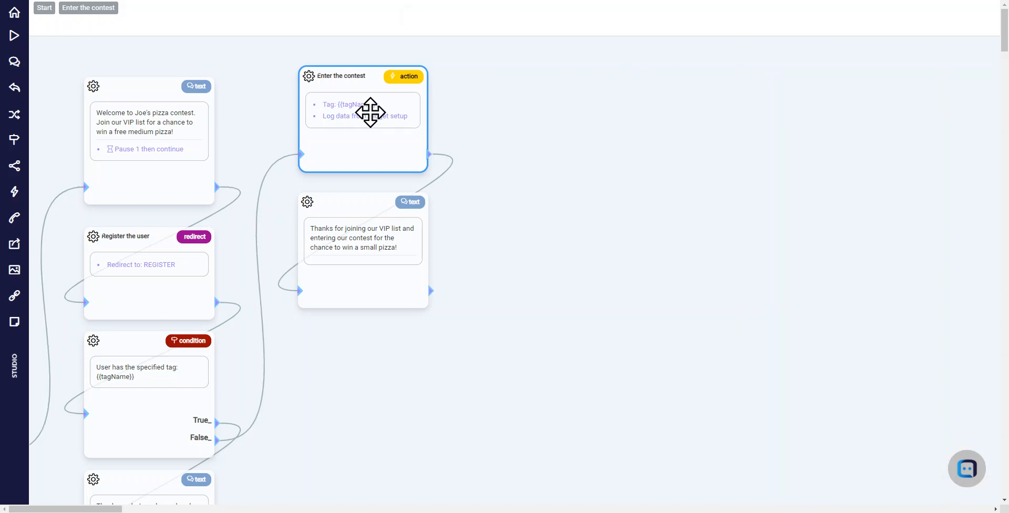
- Open the text widget beneath "Enter the contest", review its thank-you message, and save the widget
click(367, 247)
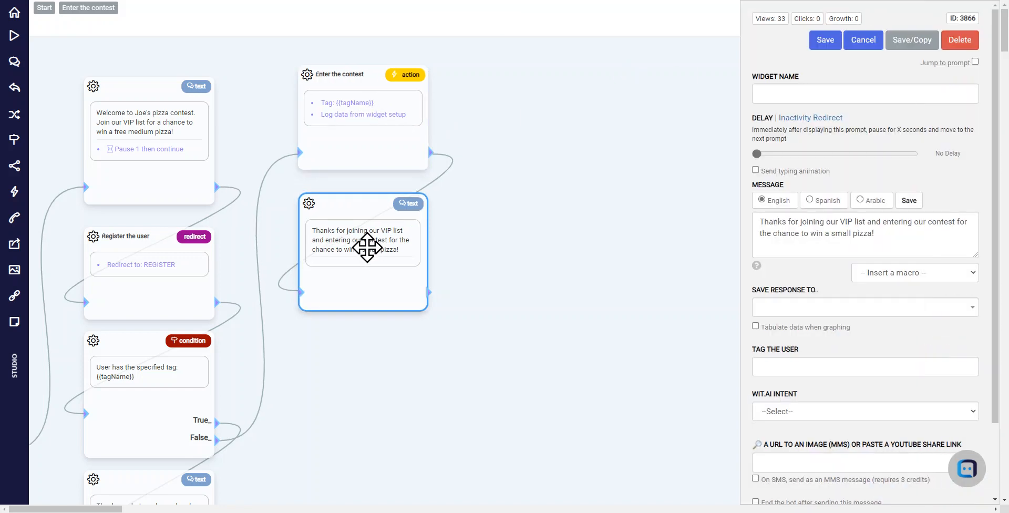
drag(917, 239, 743, 218)
click(886, 240)
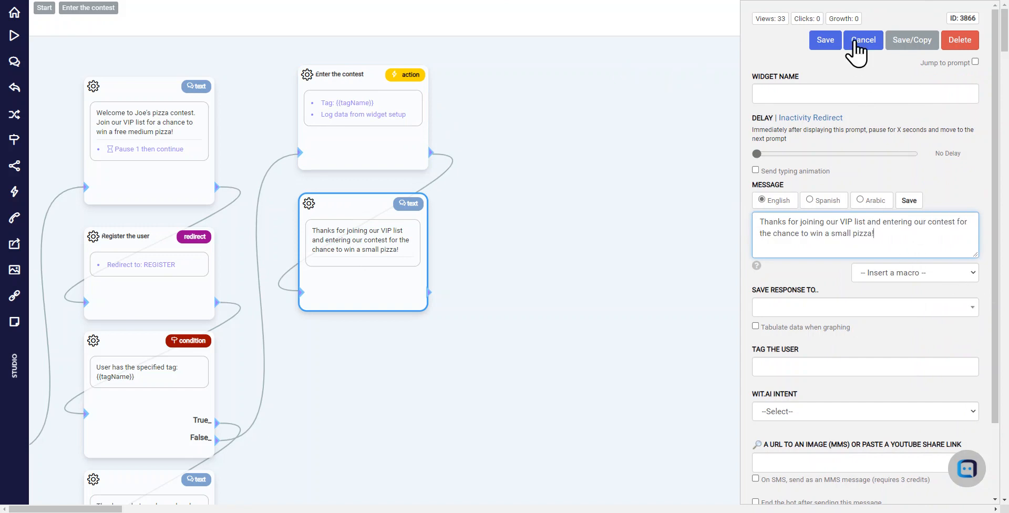
click(824, 40)
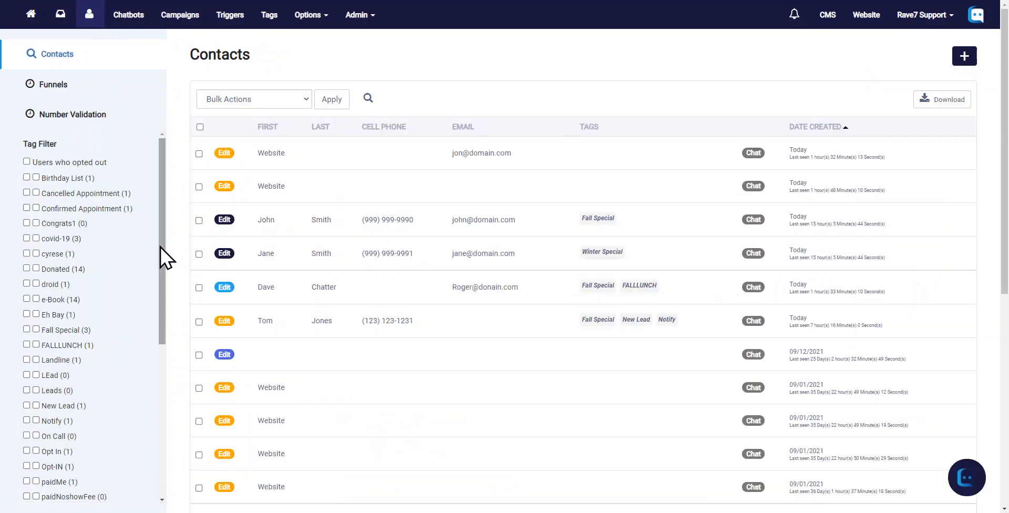
- Filter the contacts list by the pizza tag to view the contest entrants
drag(159, 240, 126, 344)
click(26, 333)
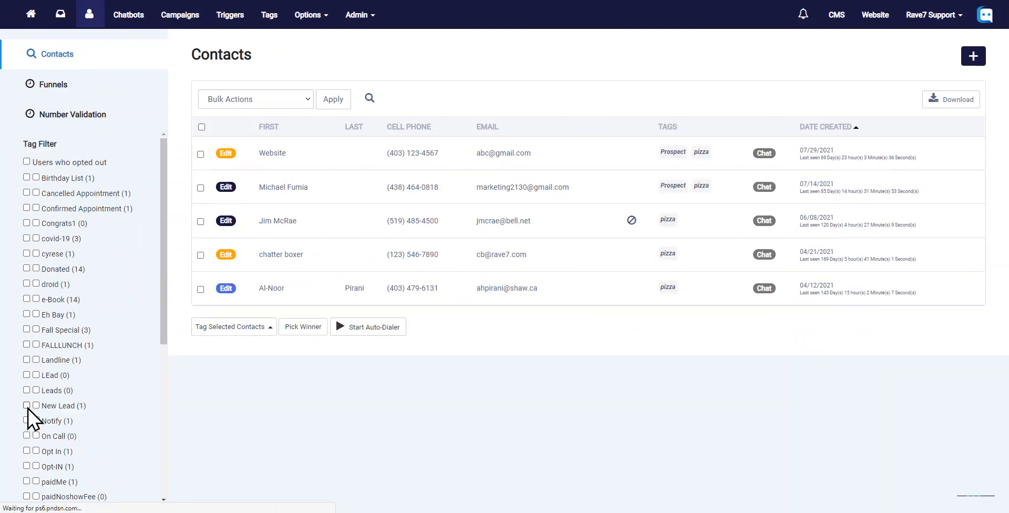
scroll(79, 284, down, 5)
click(36, 327)
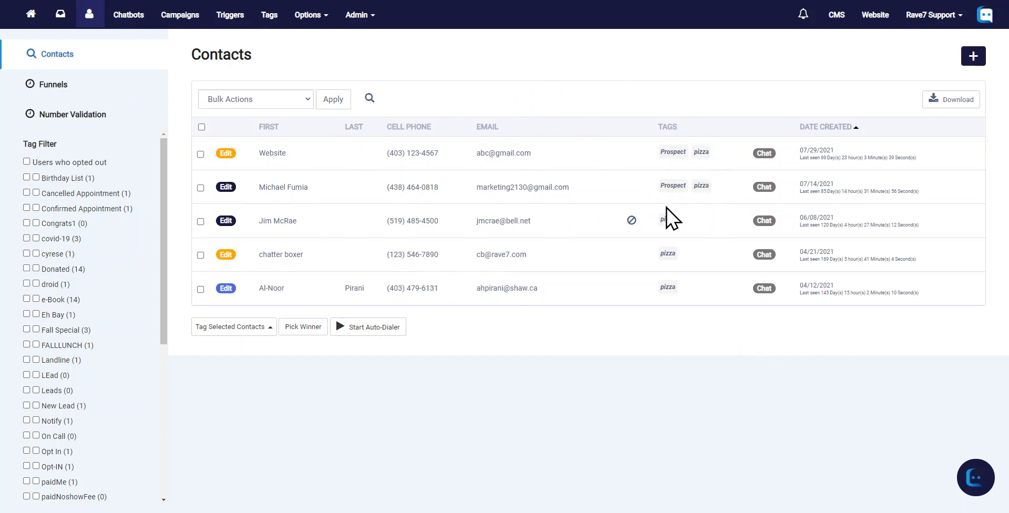
- Pick a contest winner from the filtered contacts, enter pizaWinner as the winner's tag, and cancel the tagging prompt
click(302, 326)
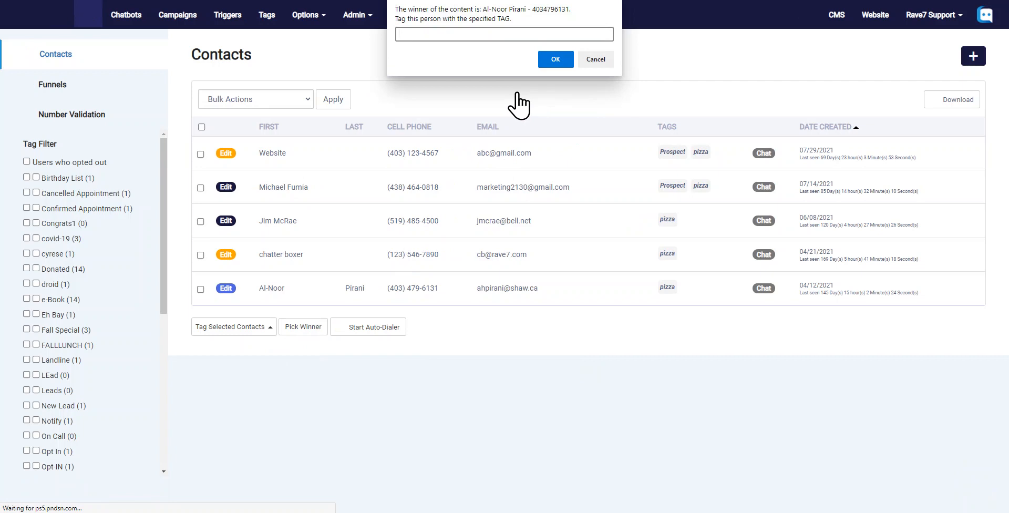
text(pizaWinner)
click(597, 58)
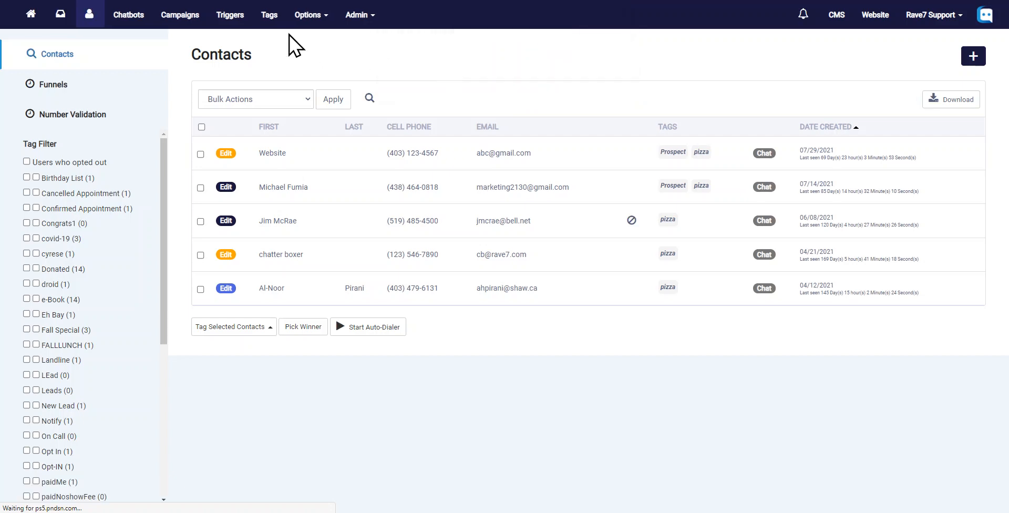
- Open the account's list of triggers
click(233, 21)
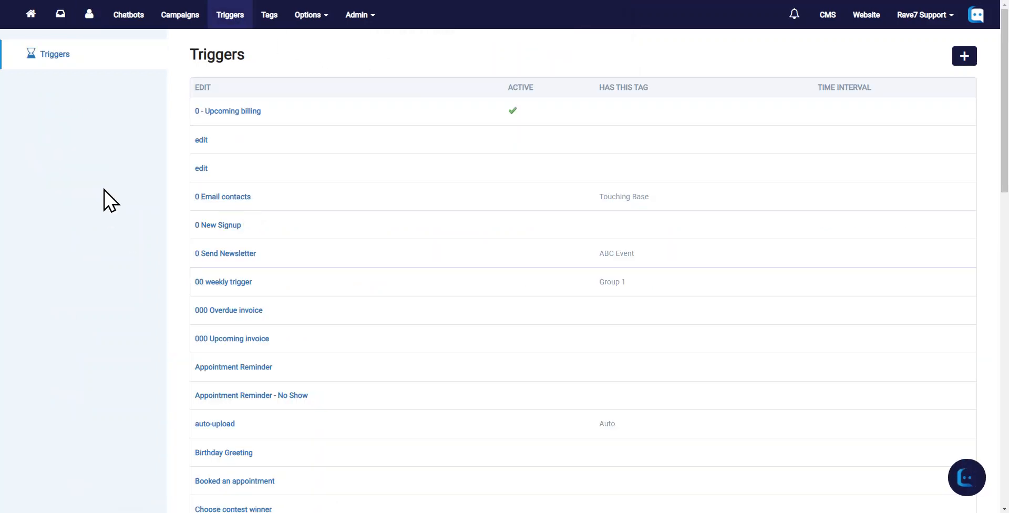